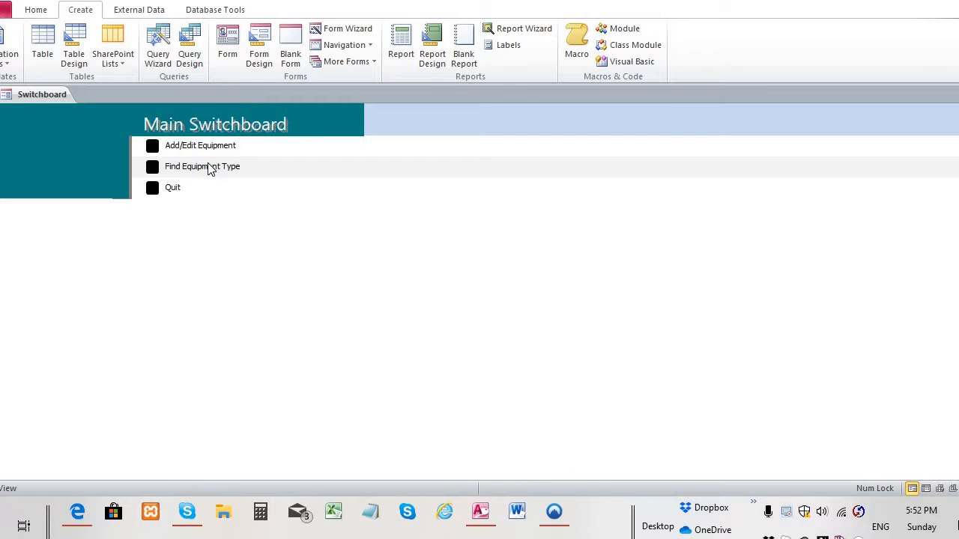
Open the Add/Edit Equipment form and browse forward and back through the existing equipment records
left_click(152, 148)
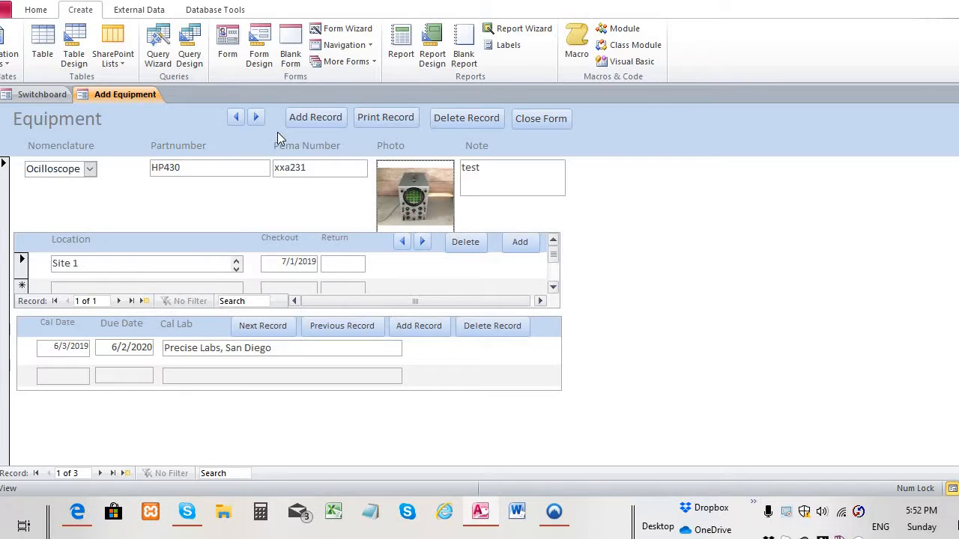
left_click(256, 117)
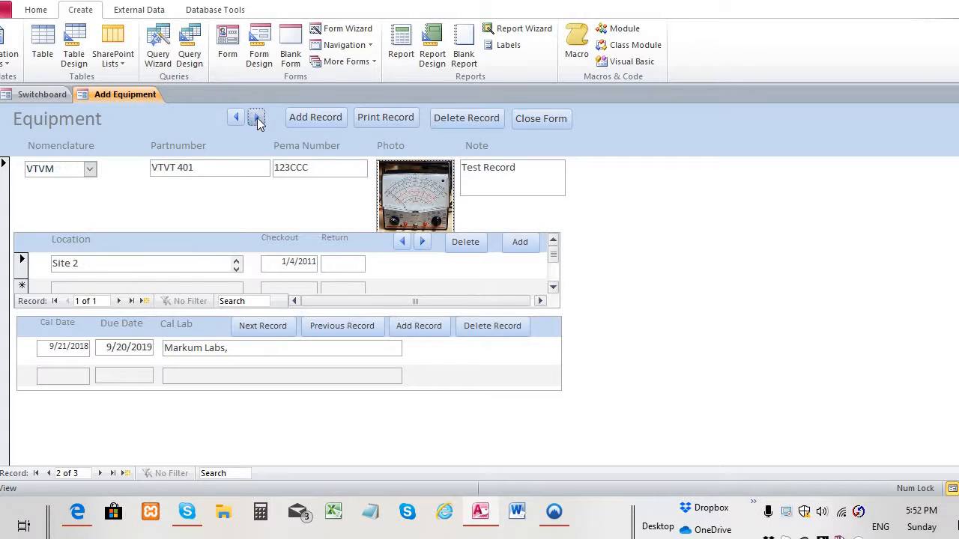
left_click(257, 117)
left_click(233, 119)
left_click(234, 119)
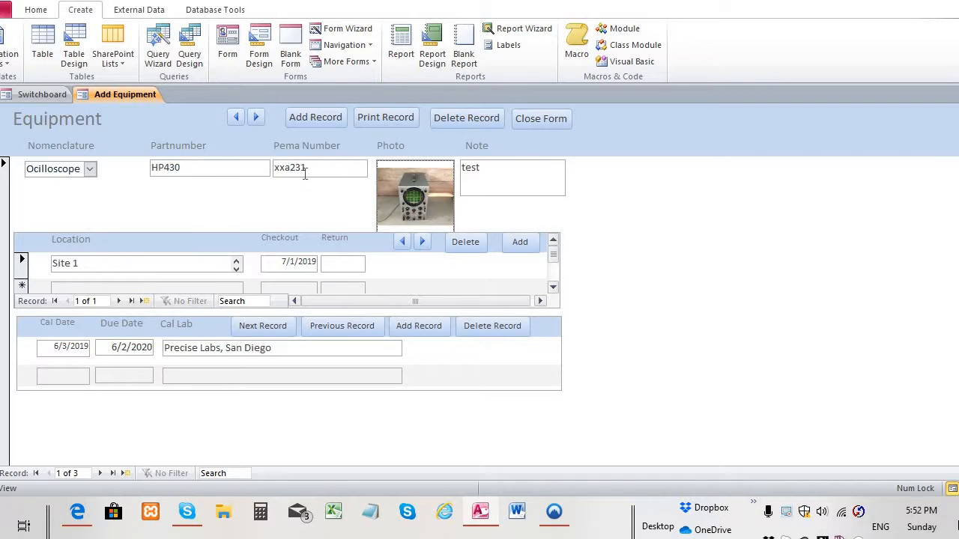
Add a new equipment record with nomenclature Signal Generator, part number dse453 and Pema number tr42
left_click(325, 116)
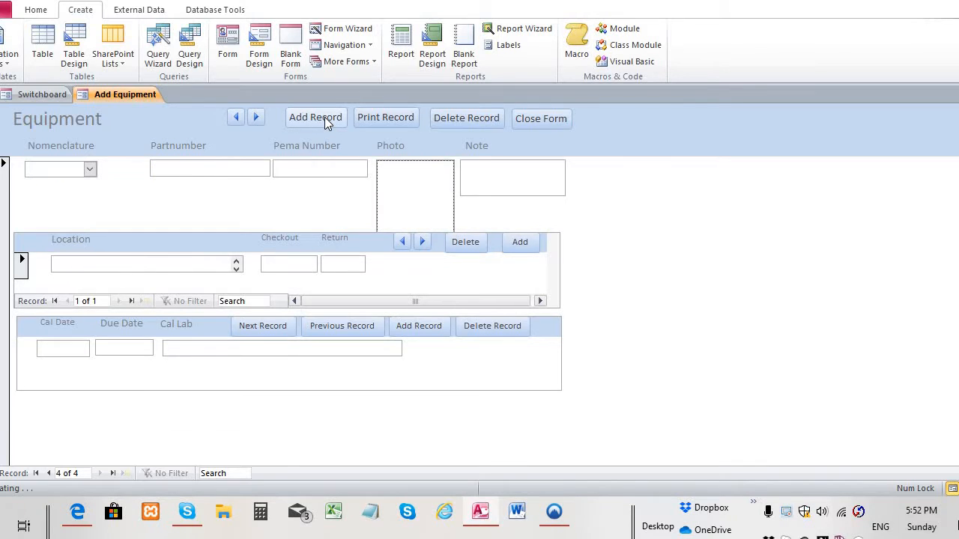
left_click(89, 170)
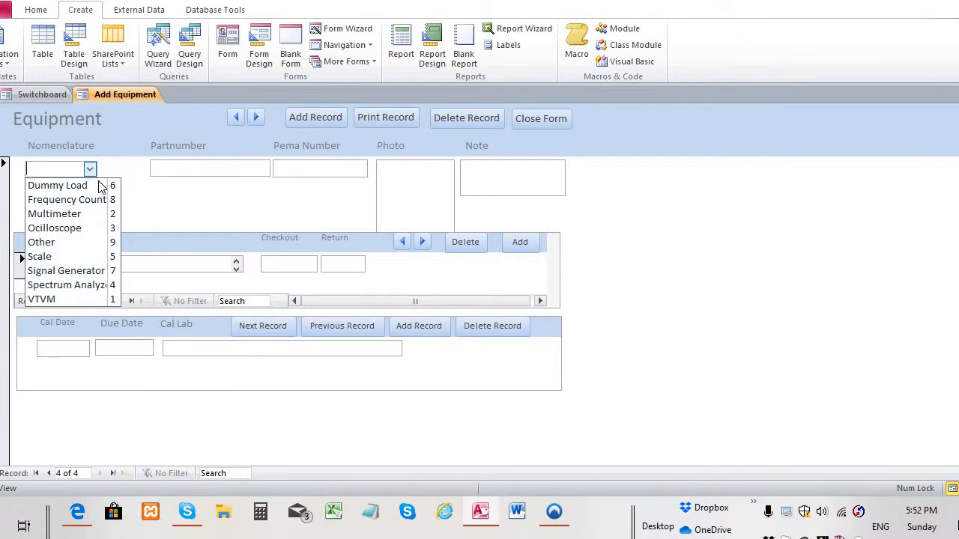
left_click(38, 272)
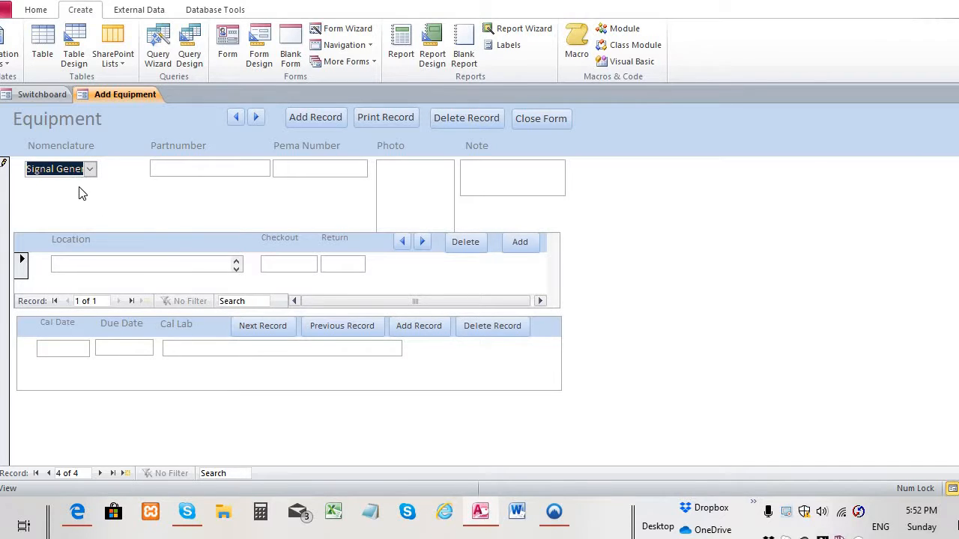
left_click(209, 170)
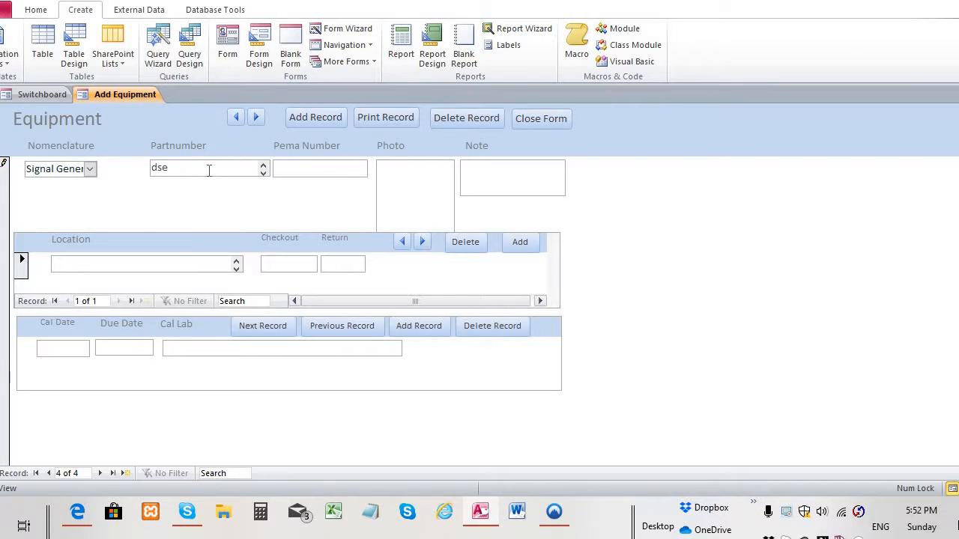
type("dse453")
left_click(302, 171)
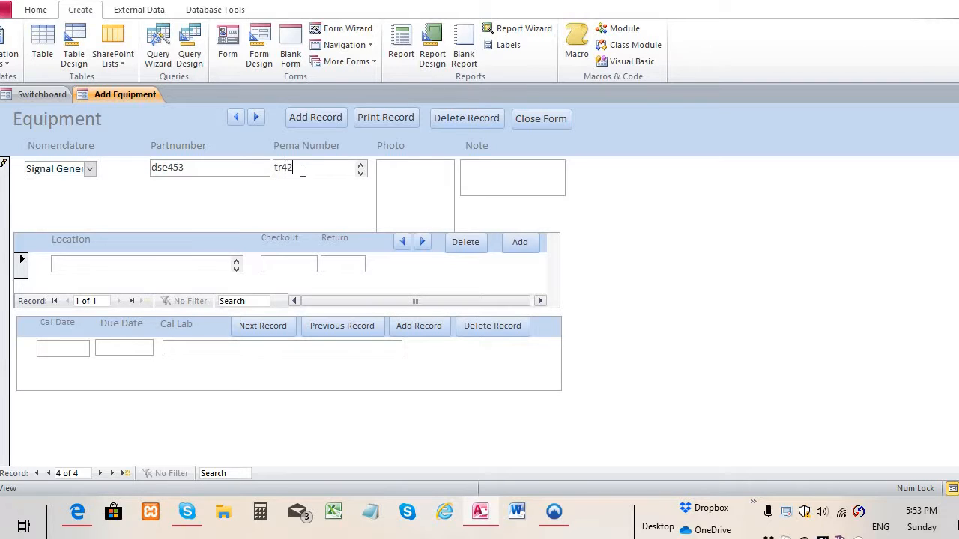
Attach the audio generator JPEG image as the new record's photo and enter "test" as its note
double_click(404, 188)
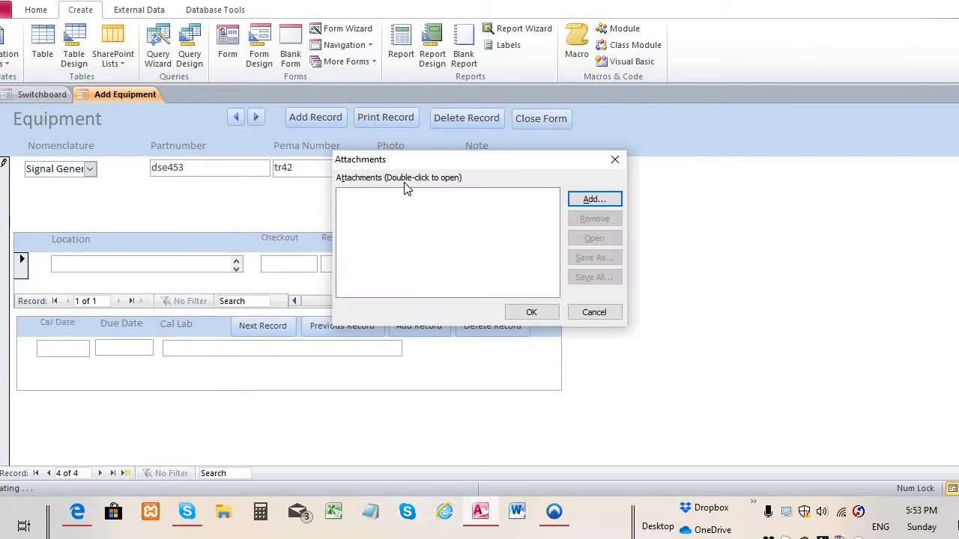
left_click(585, 207)
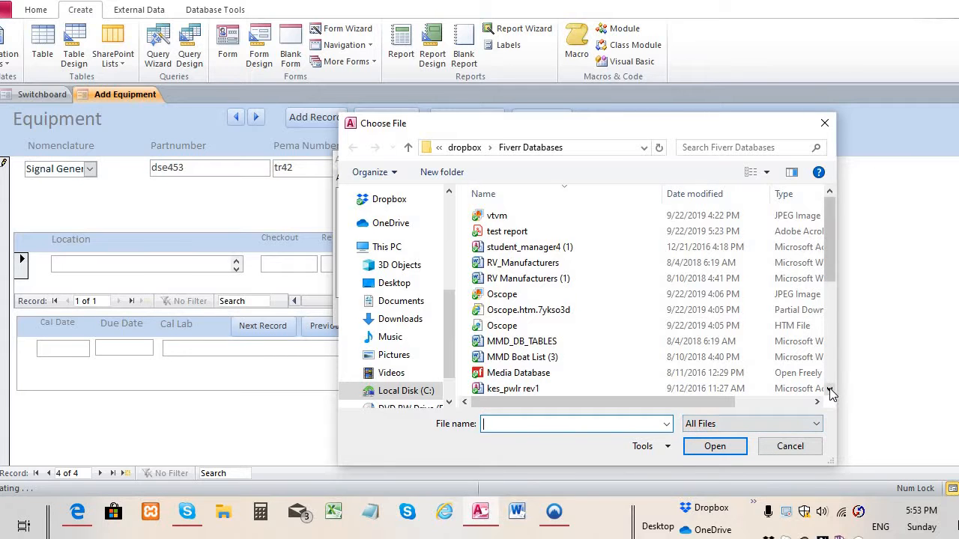
left_click(830, 391)
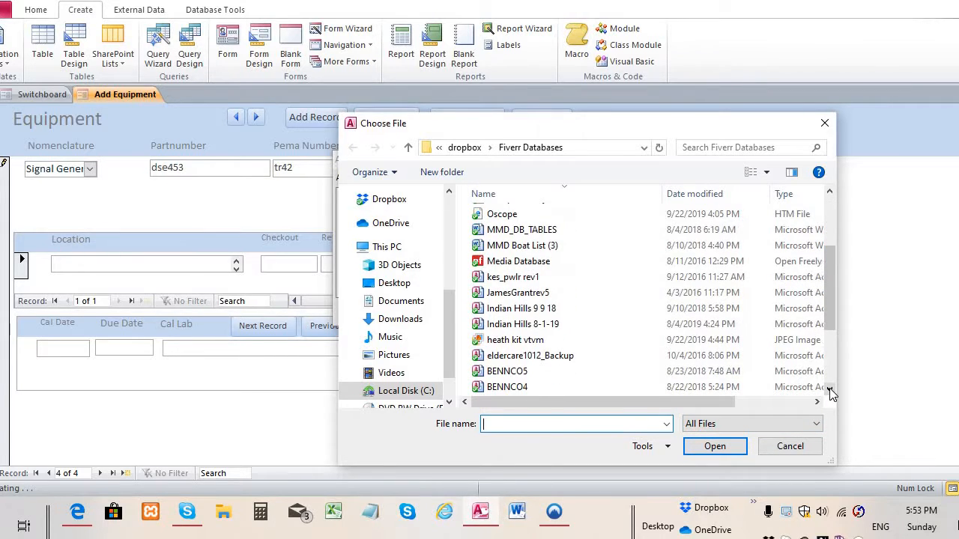
left_click(830, 391)
left_click(830, 391)
left_click(830, 391)
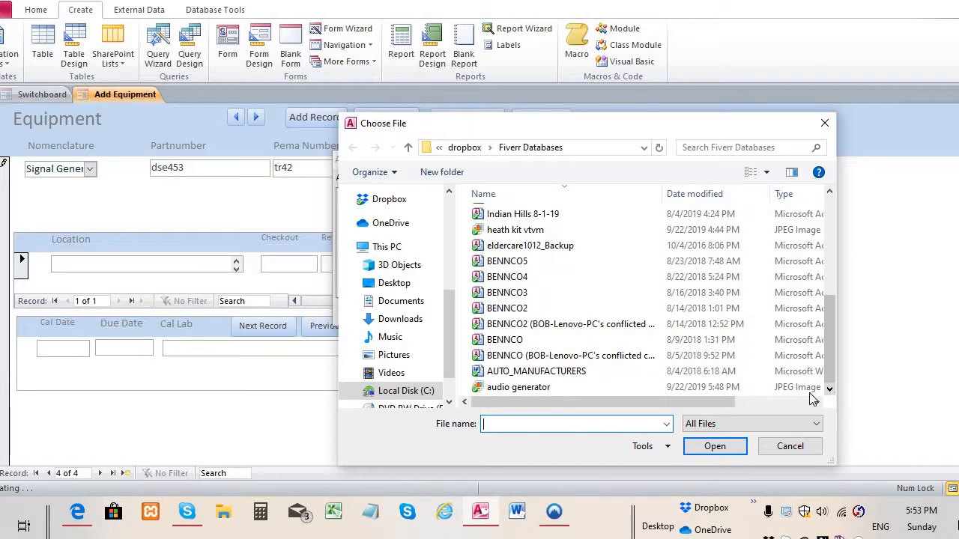
double_click(516, 387)
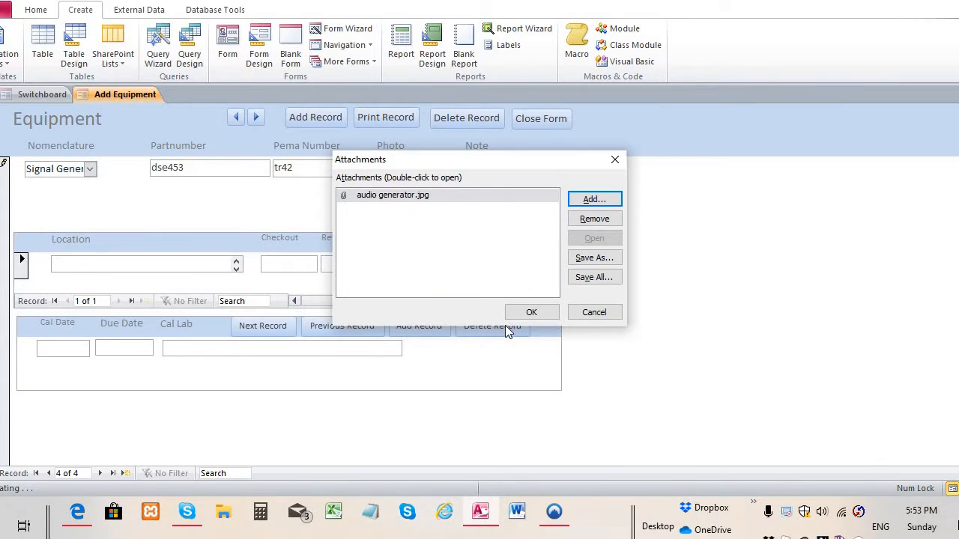
left_click(526, 313)
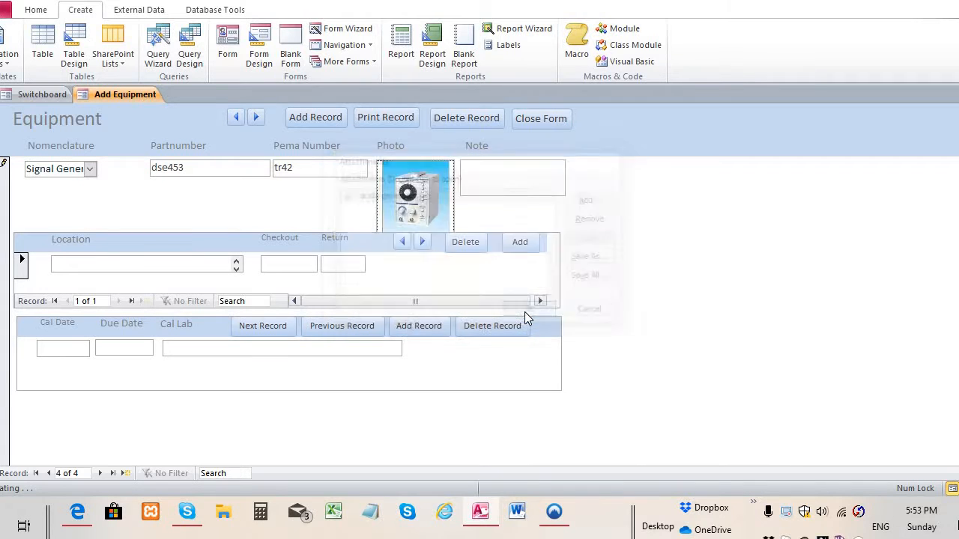
left_click(521, 184)
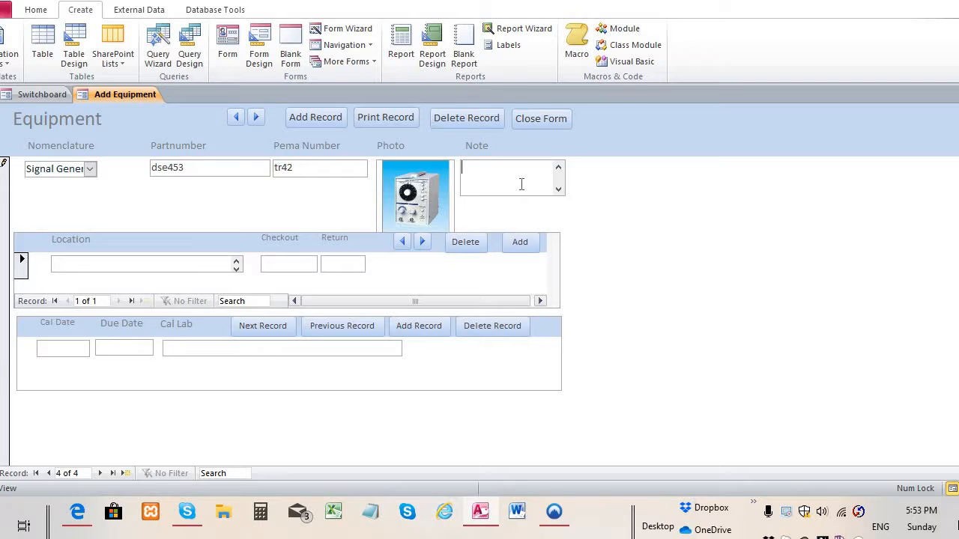
type("test")
Enter Site 2 as the signal generator's location with today's date, 9/22/2019, as the checkout date
left_click(116, 264)
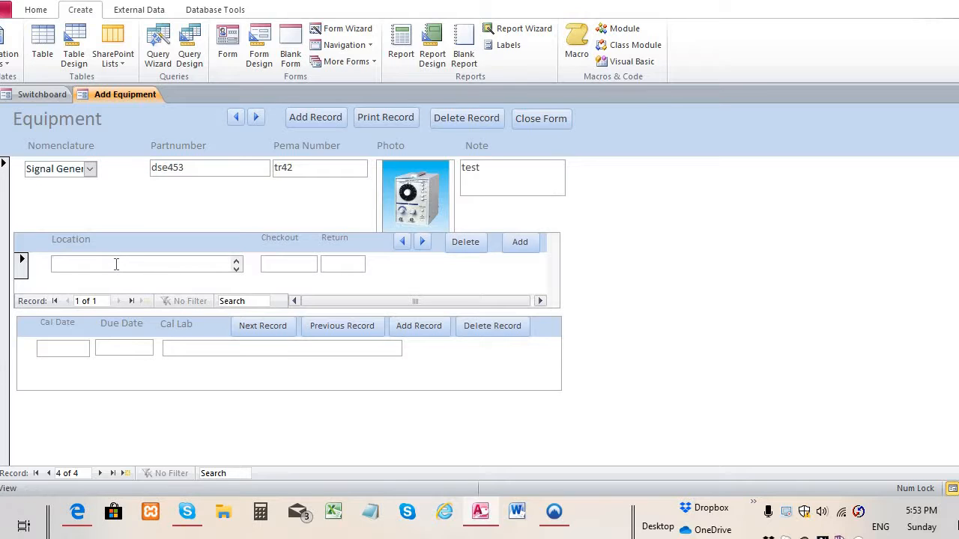
type("S")
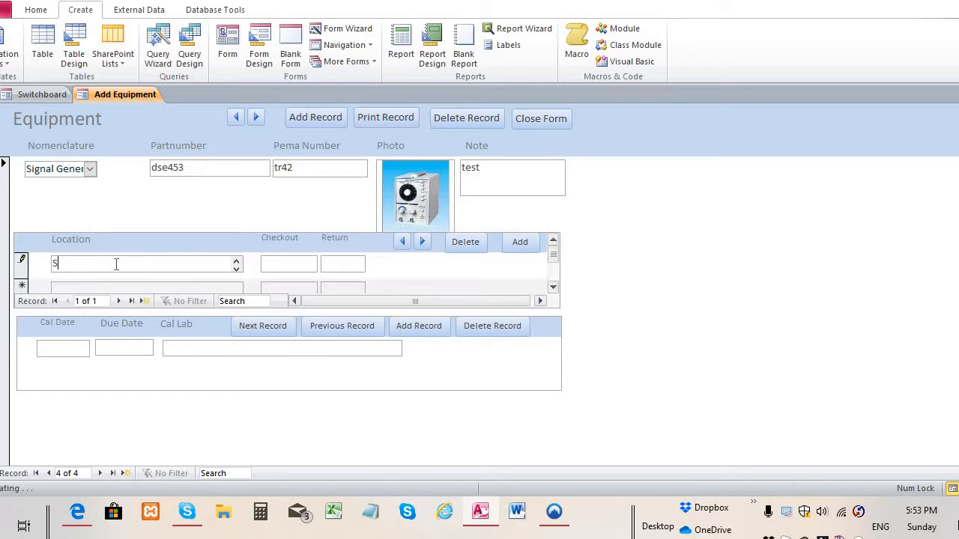
type("ite 2")
left_click(293, 264)
left_click(326, 261)
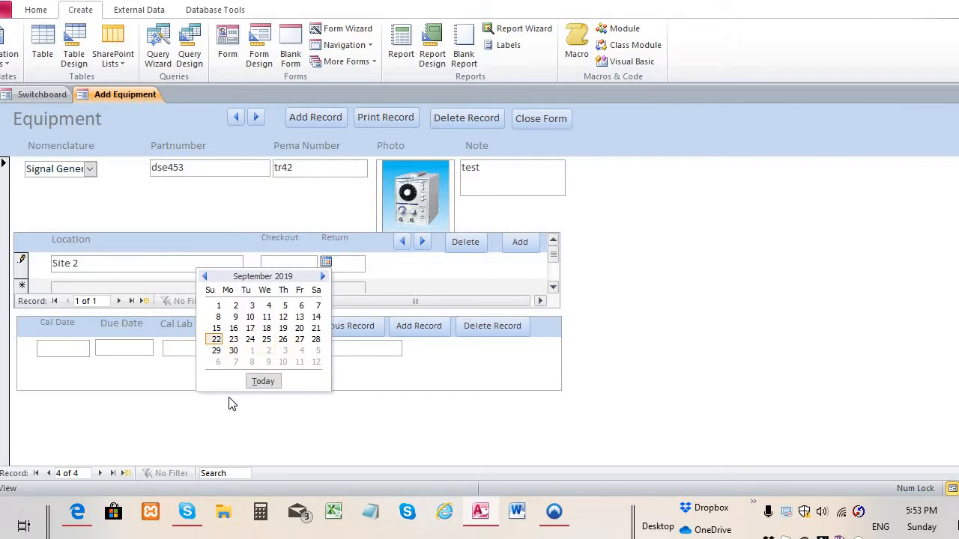
left_click(262, 382)
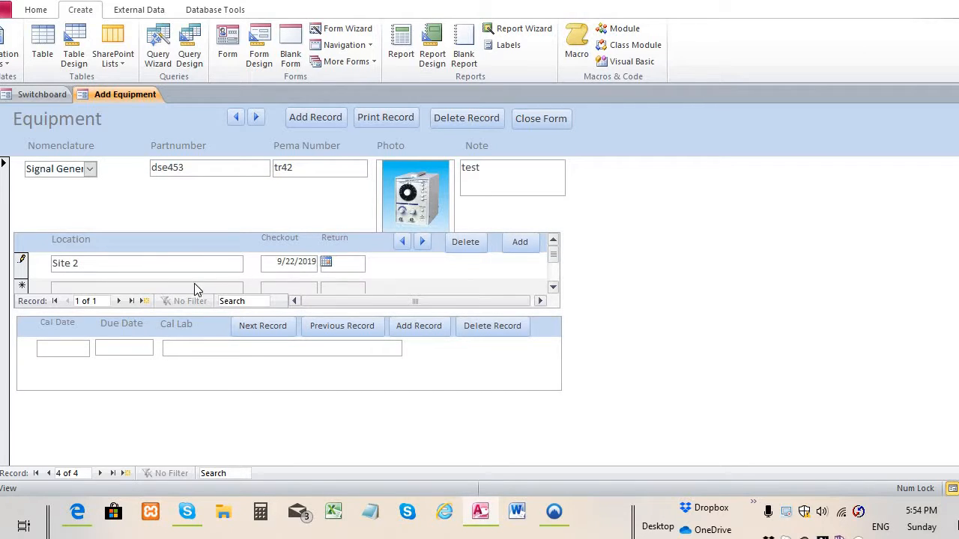
left_click(421, 242)
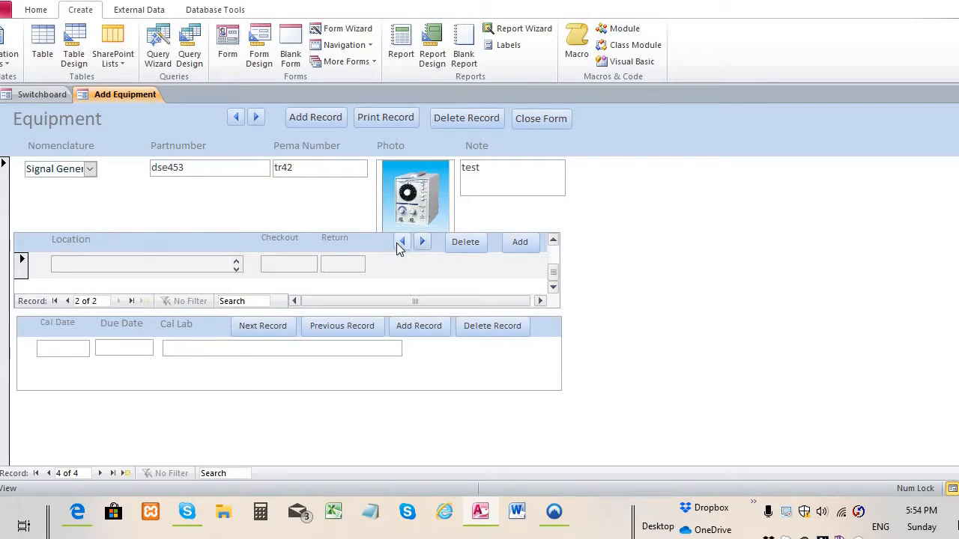
left_click(398, 243)
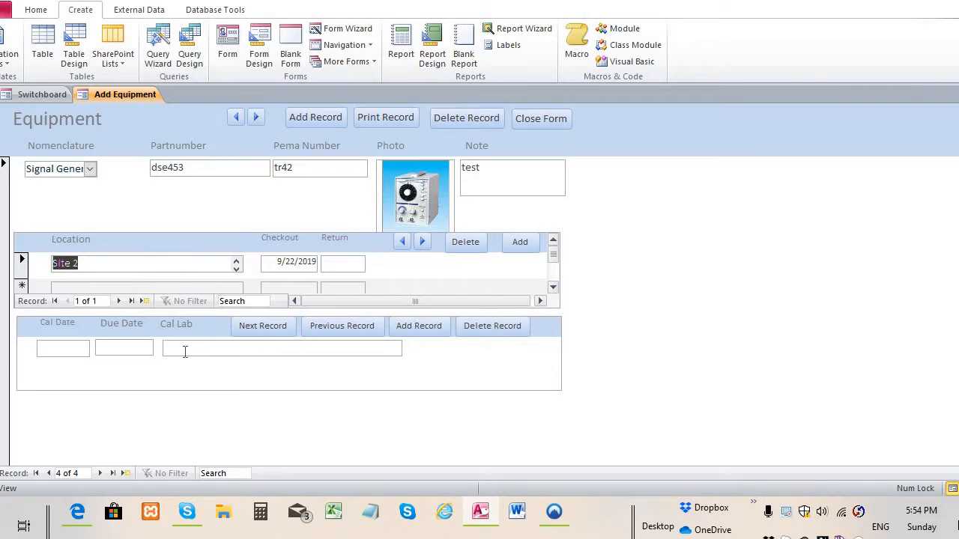
Enter a calibration entry with cal date 9/22/2018, due date 9/22/2019 and lab "Precision Cal Lab", and close the equipment form
left_click(65, 350)
left_click(98, 347)
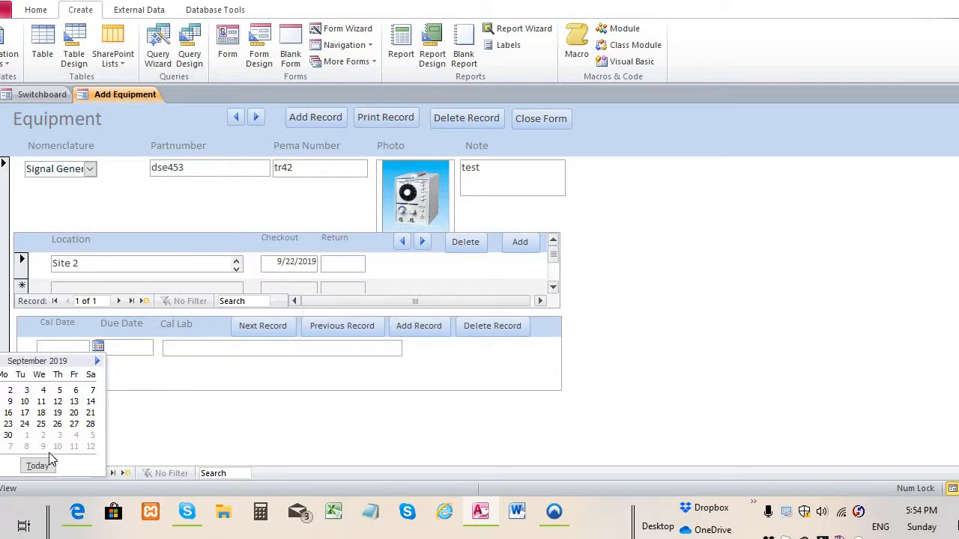
left_click(52, 348)
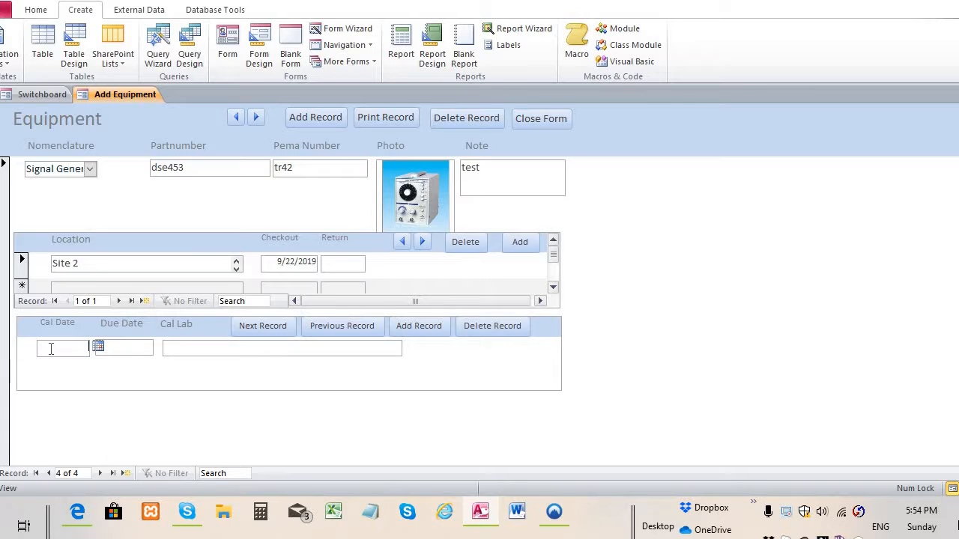
type("9/22")
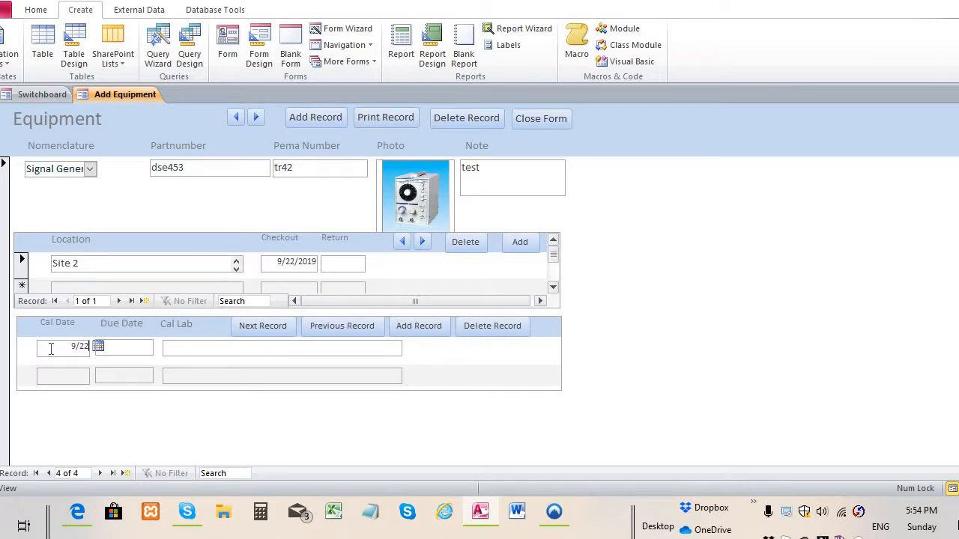
type("/2018")
left_click(126, 351)
left_click(162, 347)
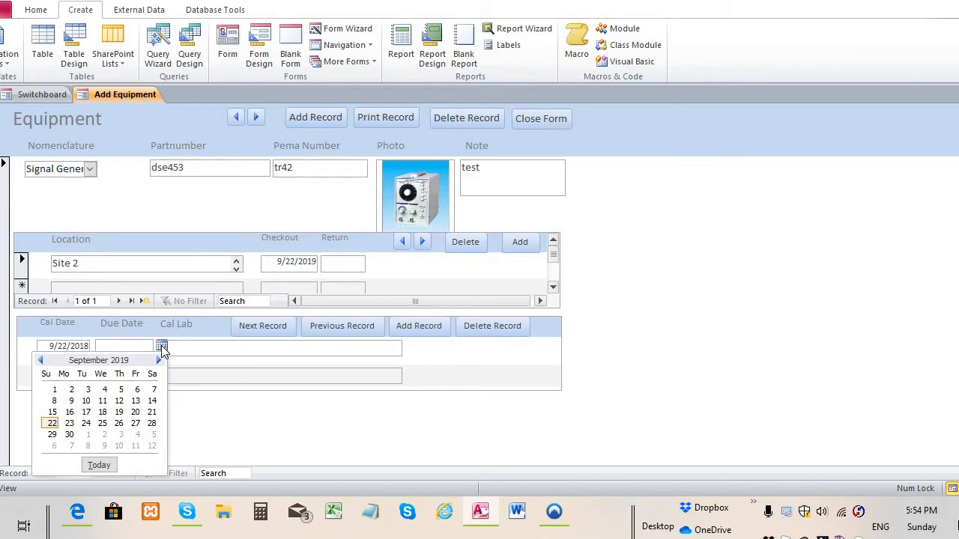
left_click(97, 466)
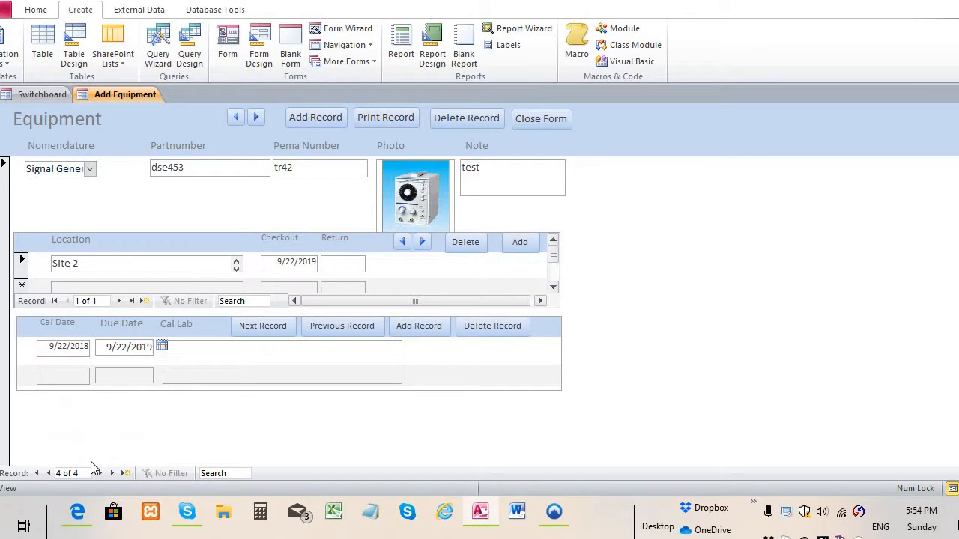
left_click(203, 347)
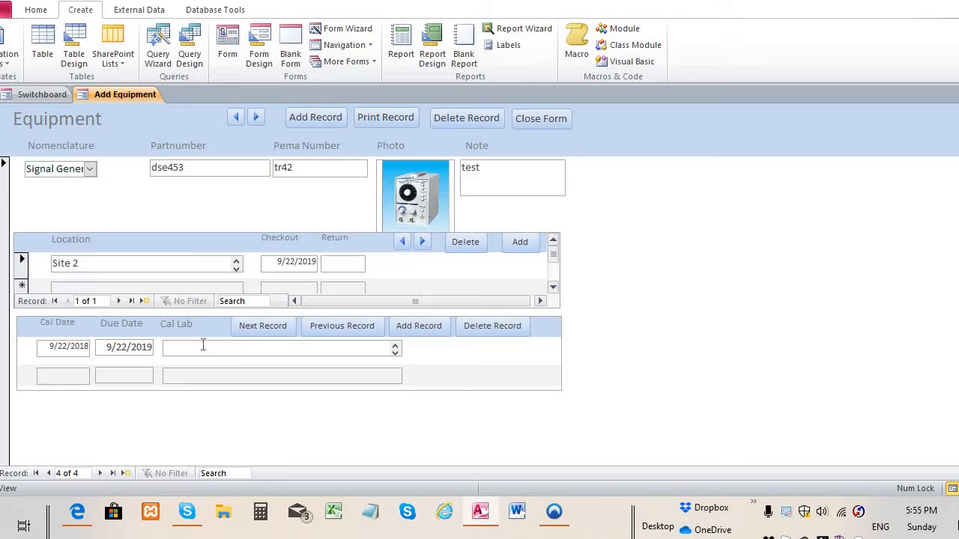
type("Precision Cal Lab")
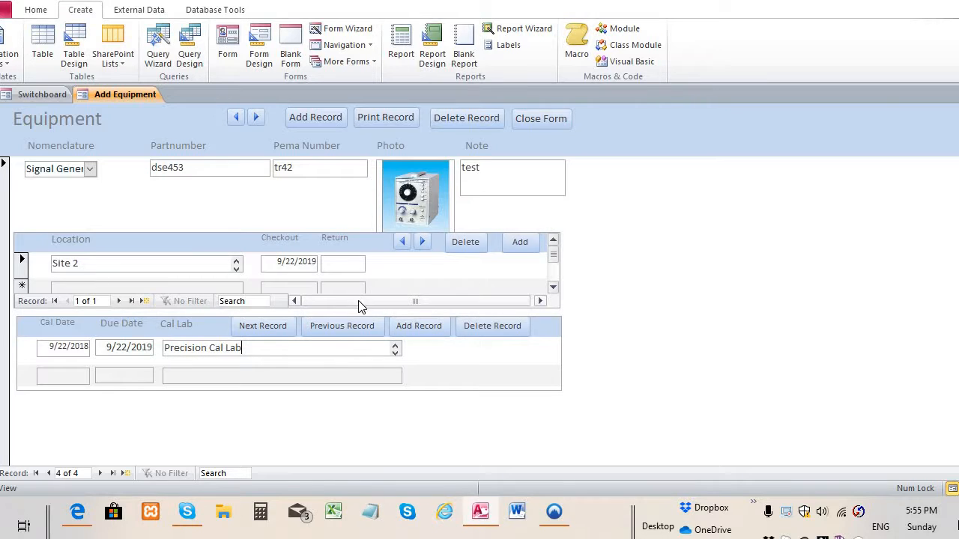
left_click(546, 120)
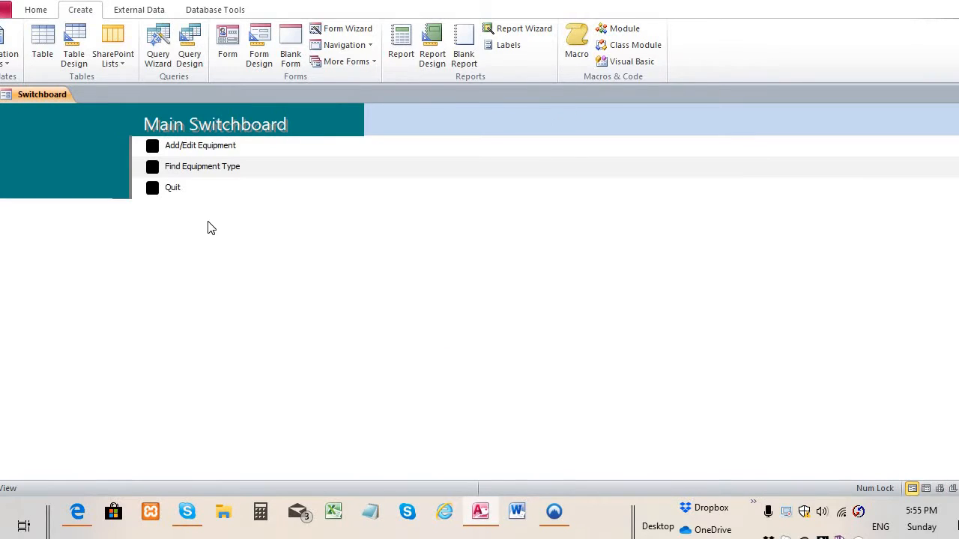
Find all equipment of type VTVM from the switchboard's equipment type search, and close the query results
left_click(152, 168)
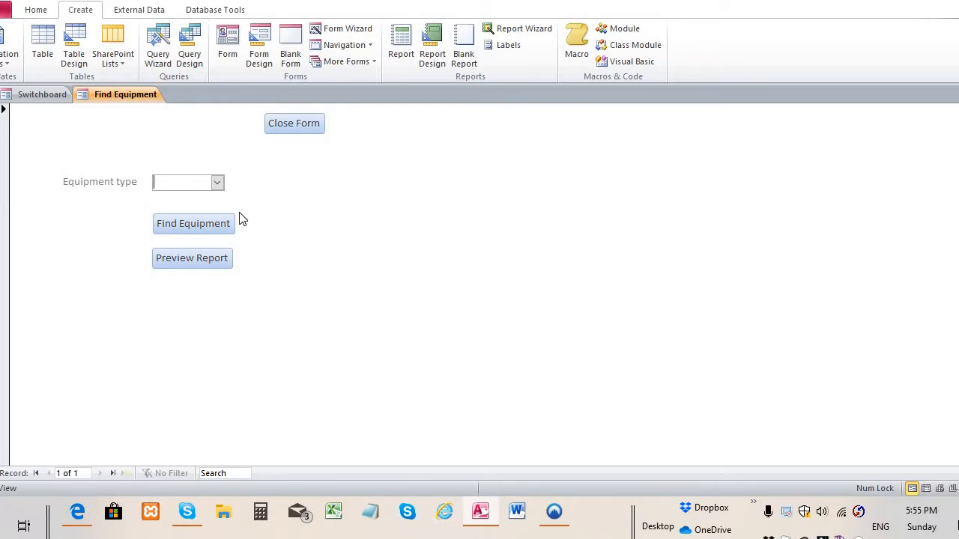
left_click(217, 183)
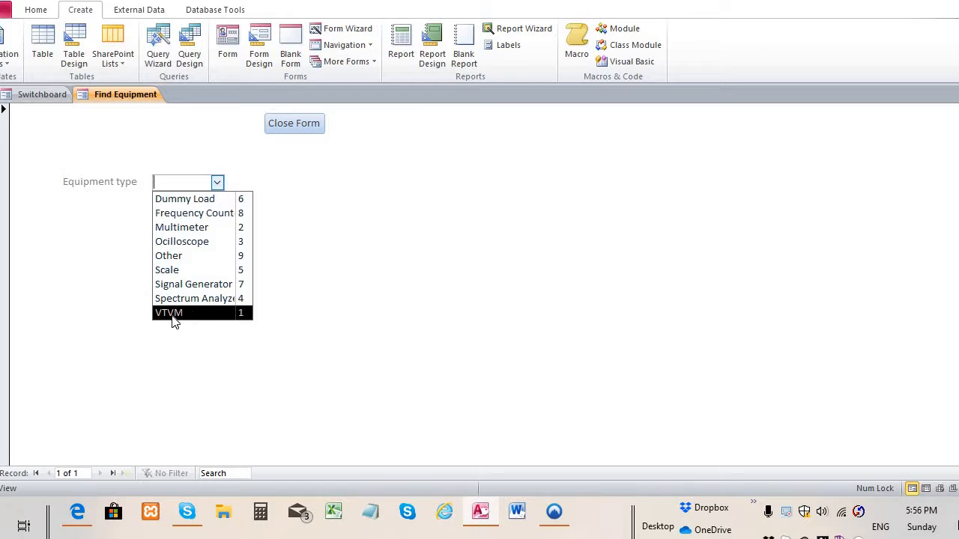
key("Escape")
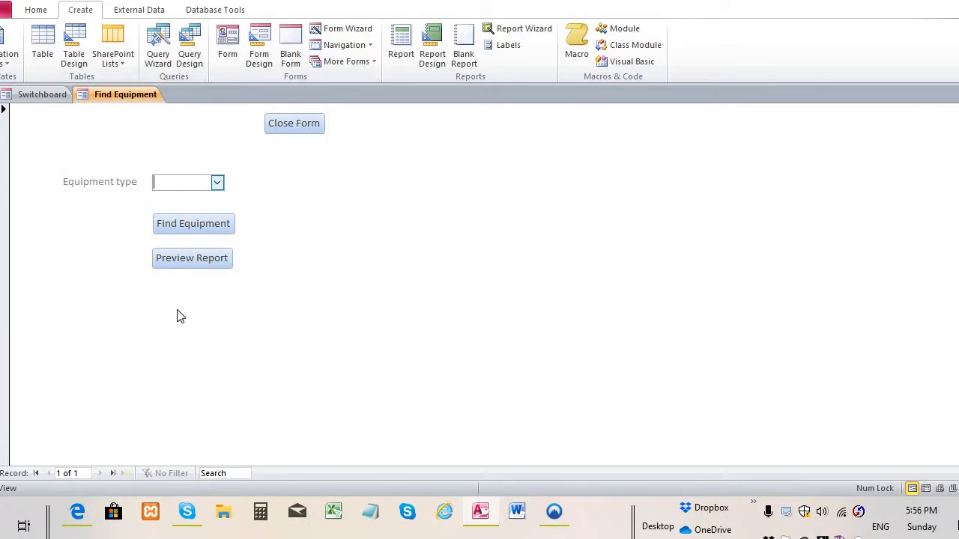
left_click(216, 183)
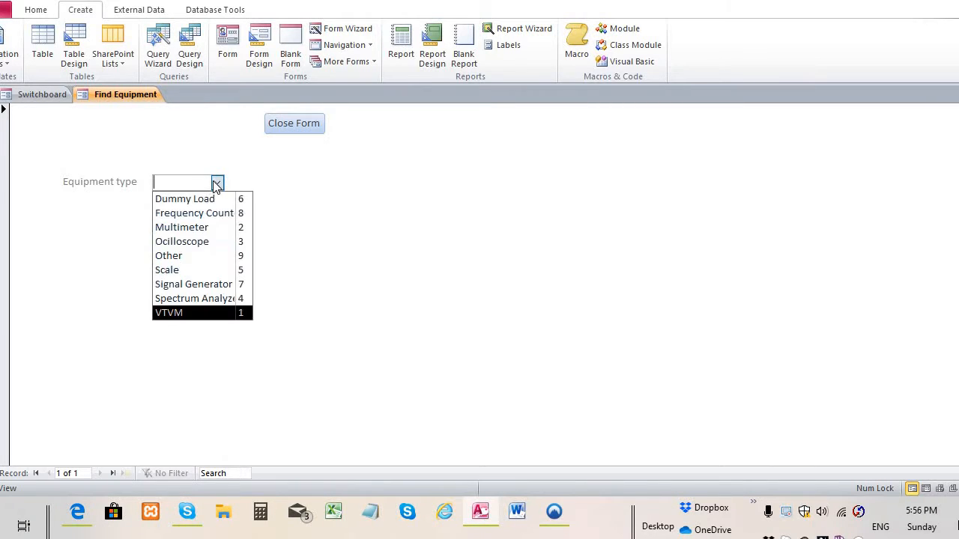
left_click(185, 299)
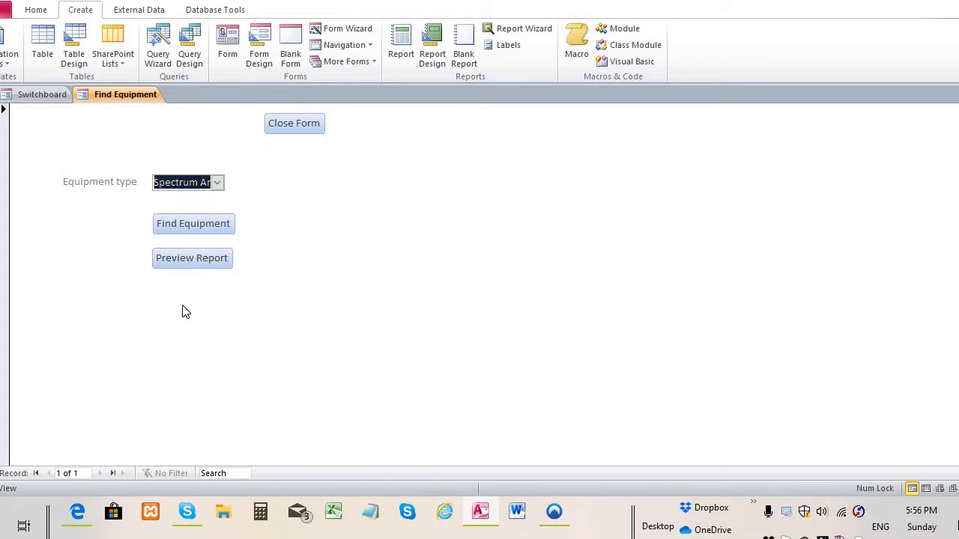
left_click(220, 184)
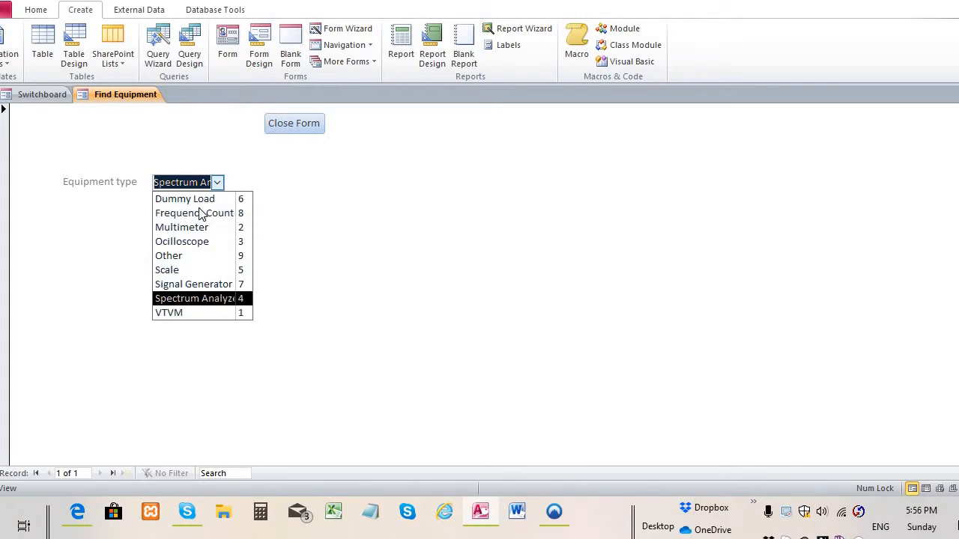
left_click(169, 314)
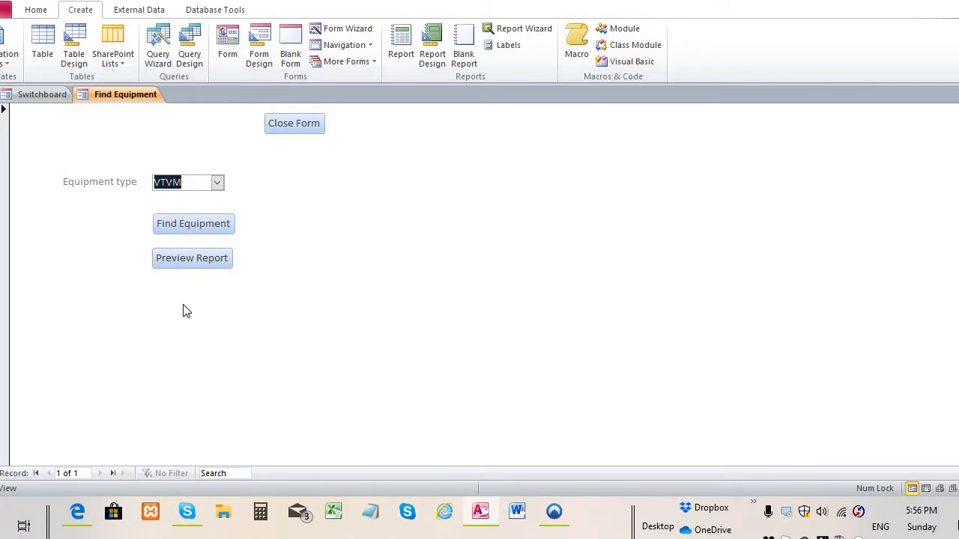
left_click(206, 227)
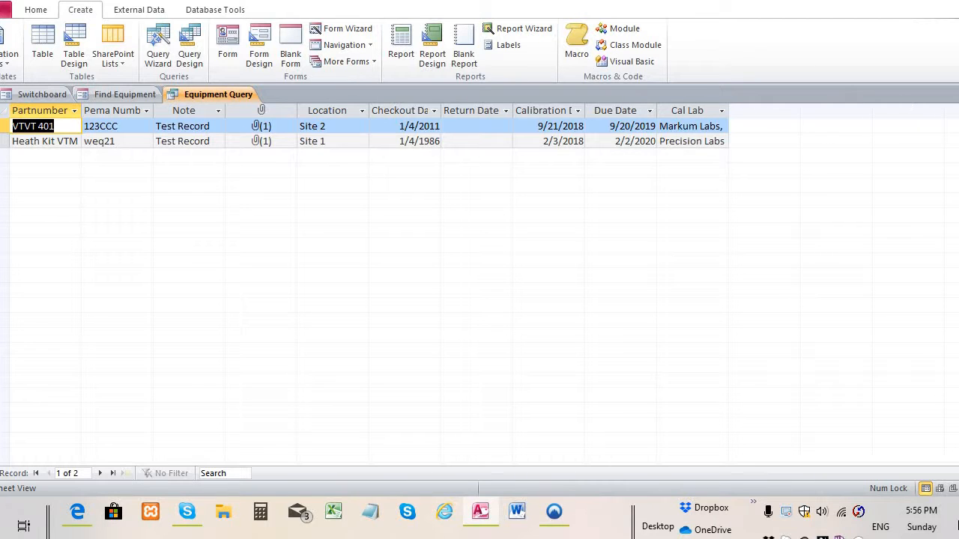
left_click(953, 95)
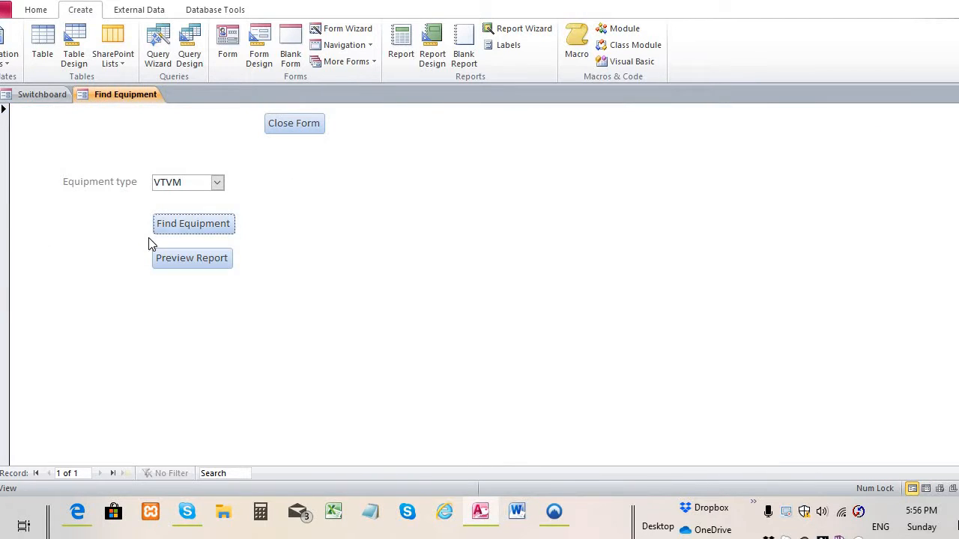
Preview the report for the VTVM equipment, enlarged to 226%
left_click(178, 258)
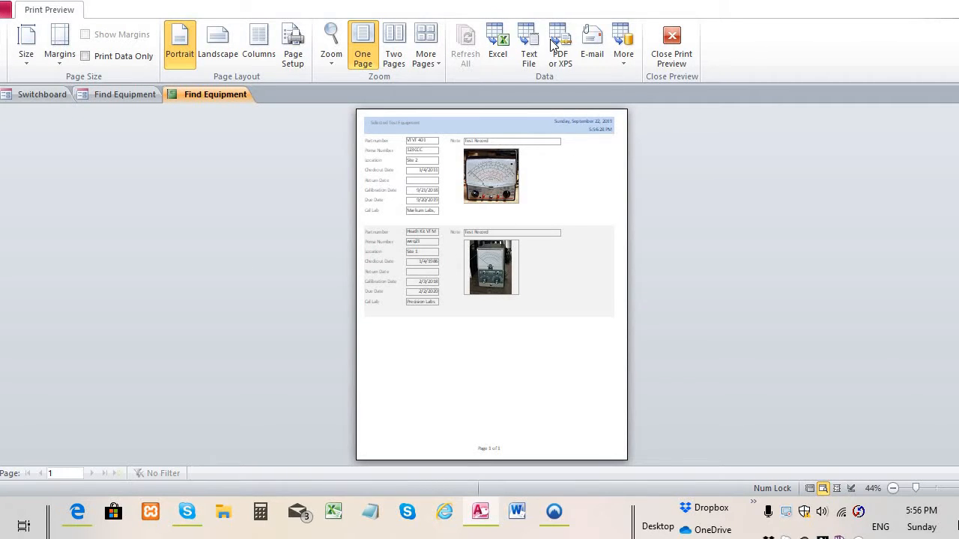
left_click(336, 57)
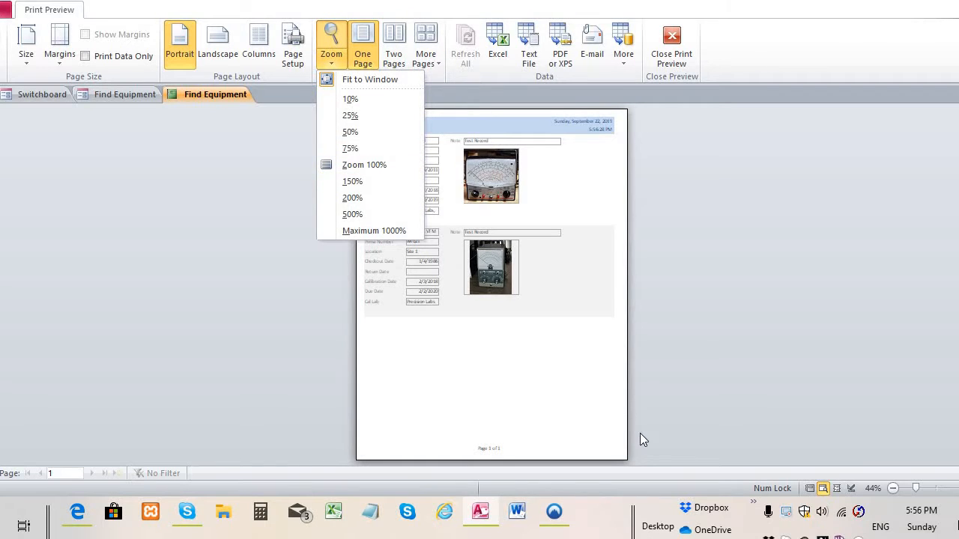
left_click(927, 489)
left_click_drag(927, 492, 944, 494)
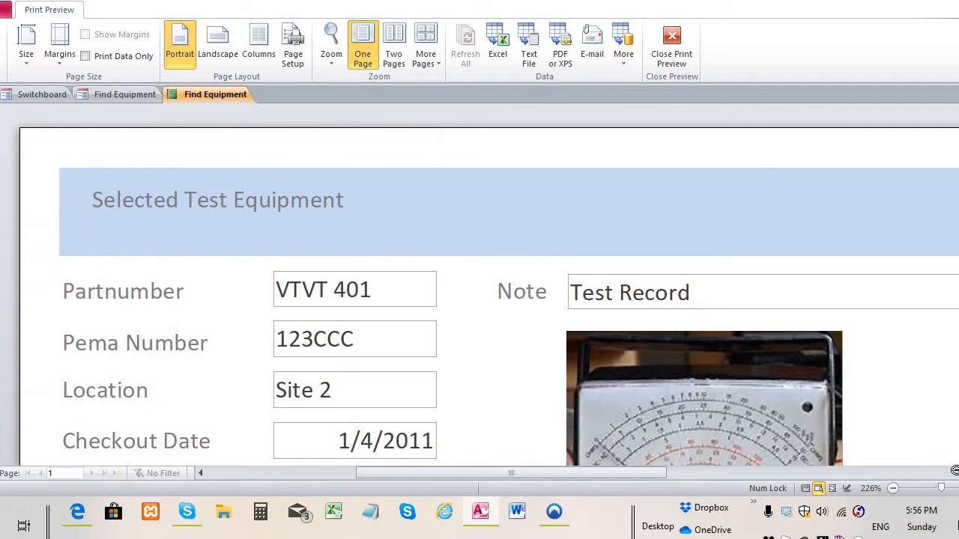
Examine the location, checkout, calibration details and photo of each VTVM record in the report, and close the preview
scroll(485, 285, "down", 2)
scroll(485, 284, "down", 9)
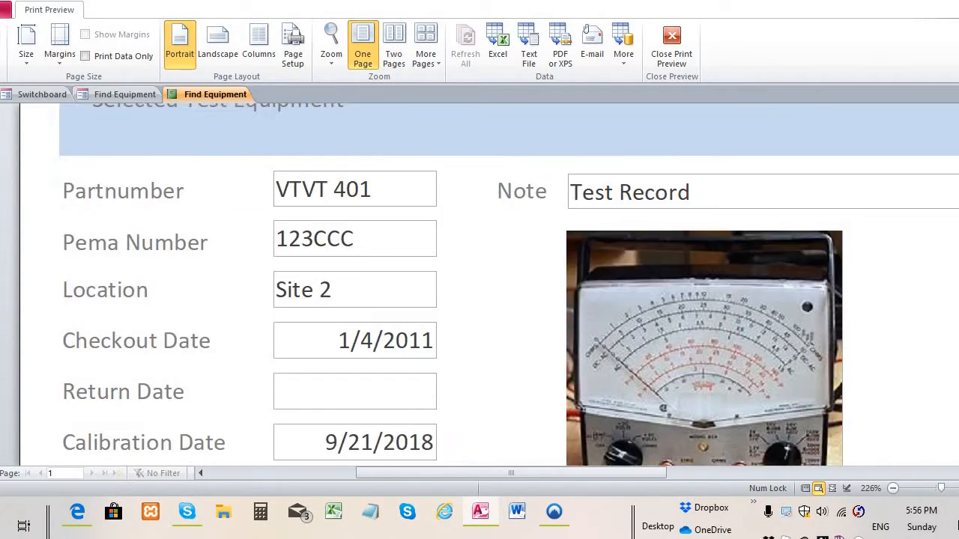
scroll(485, 285, "down", 6)
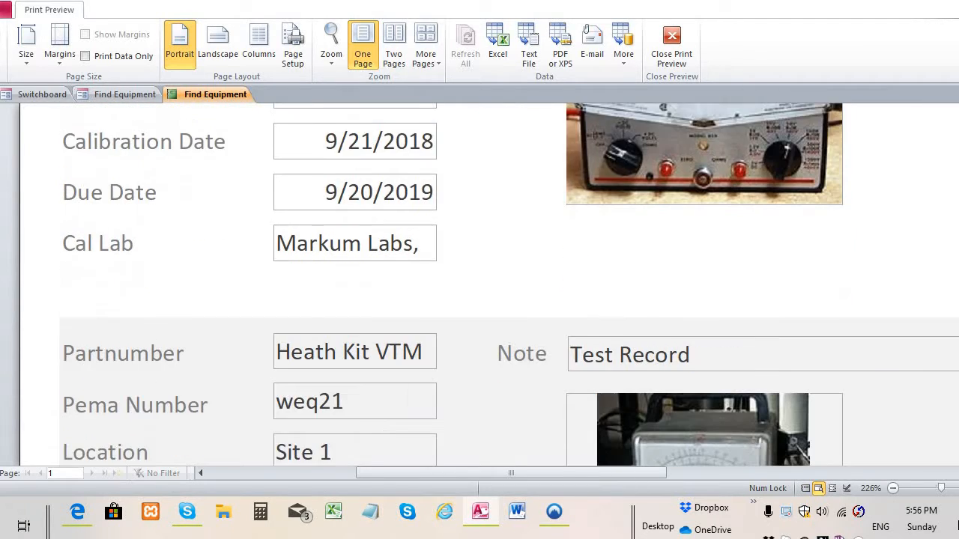
scroll(485, 284, "down", 2)
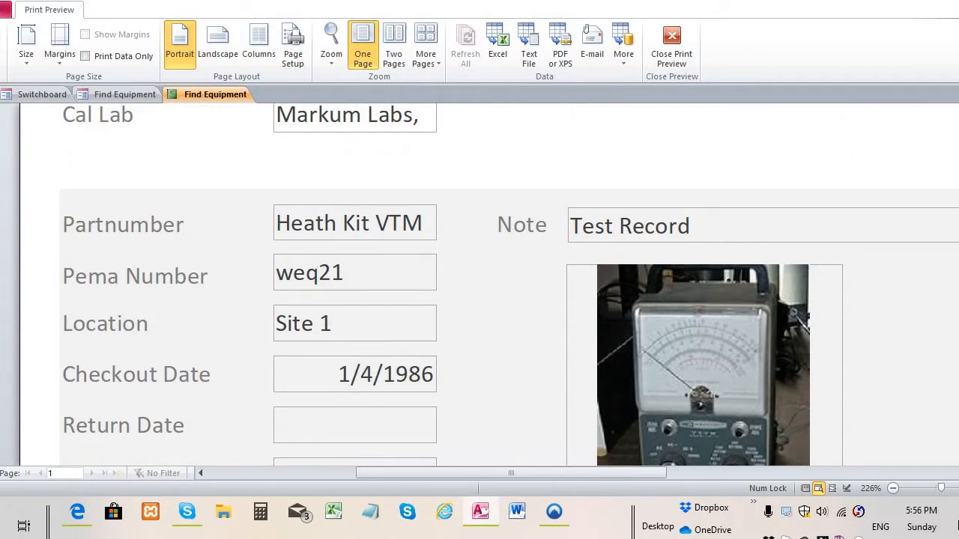
scroll(486, 285, "down", 2)
scroll(485, 285, "down", 1)
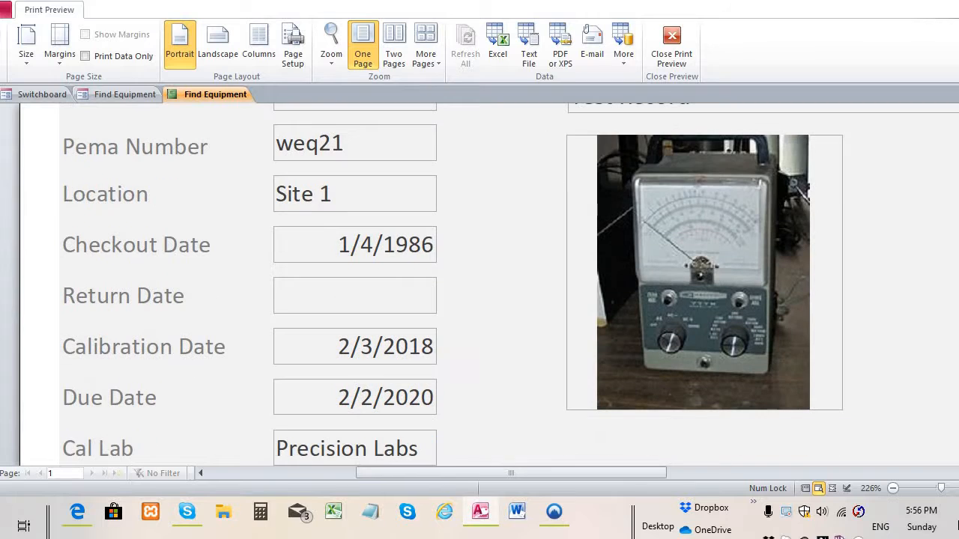
scroll(485, 284, "down", 1)
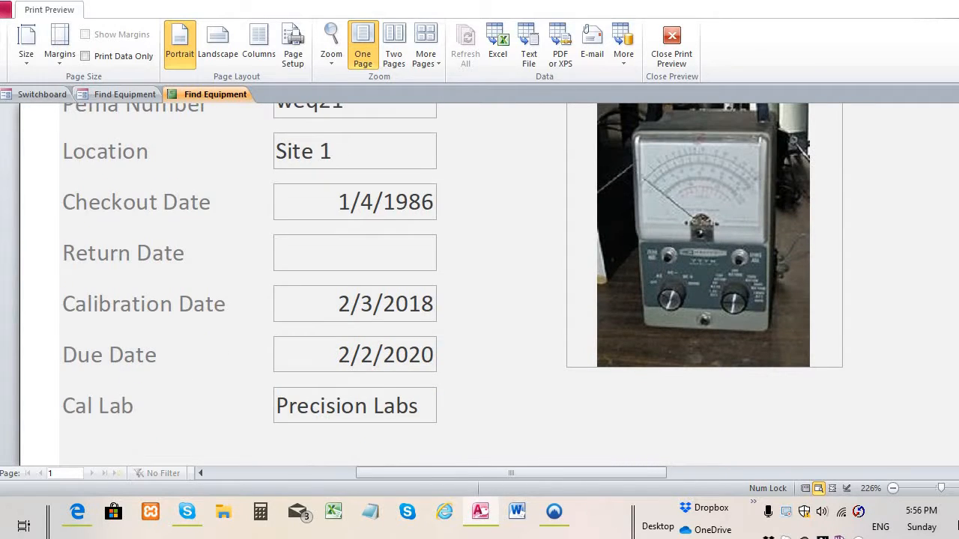
scroll(486, 285, "down", 1)
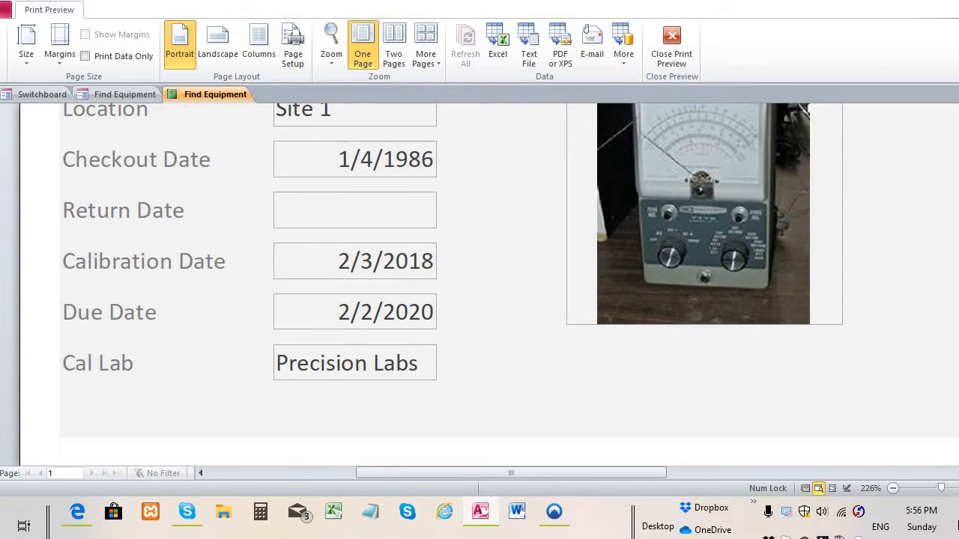
scroll(509, 285, "up", 6)
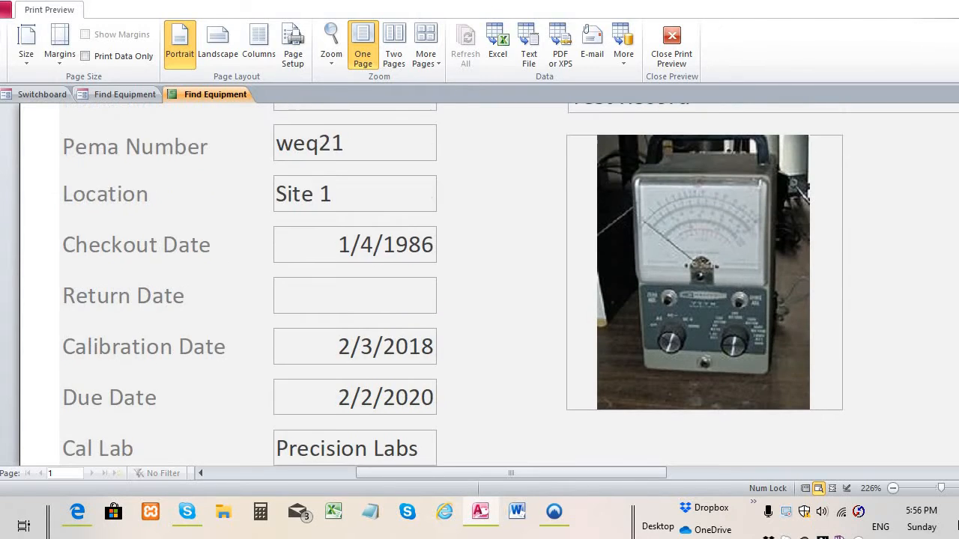
scroll(510, 284, "up", 7)
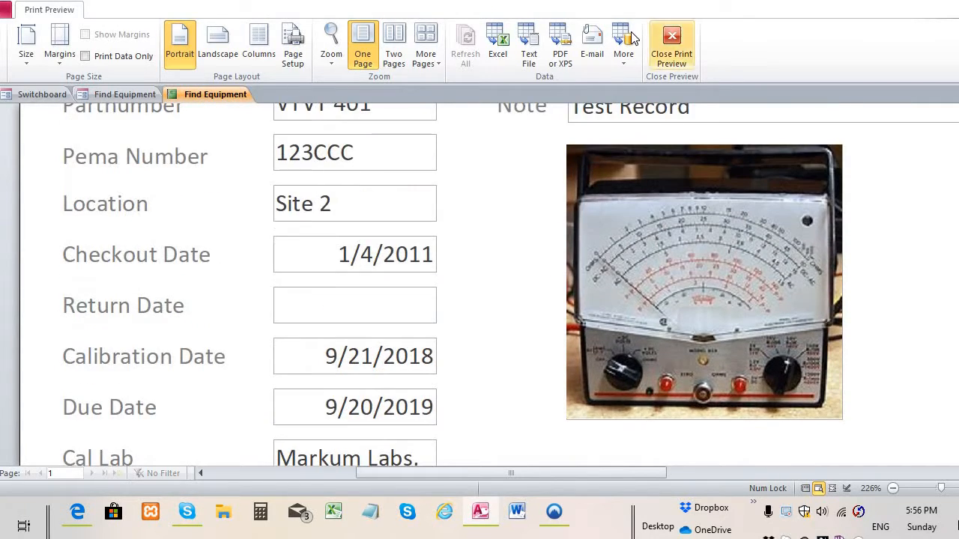
left_click(672, 39)
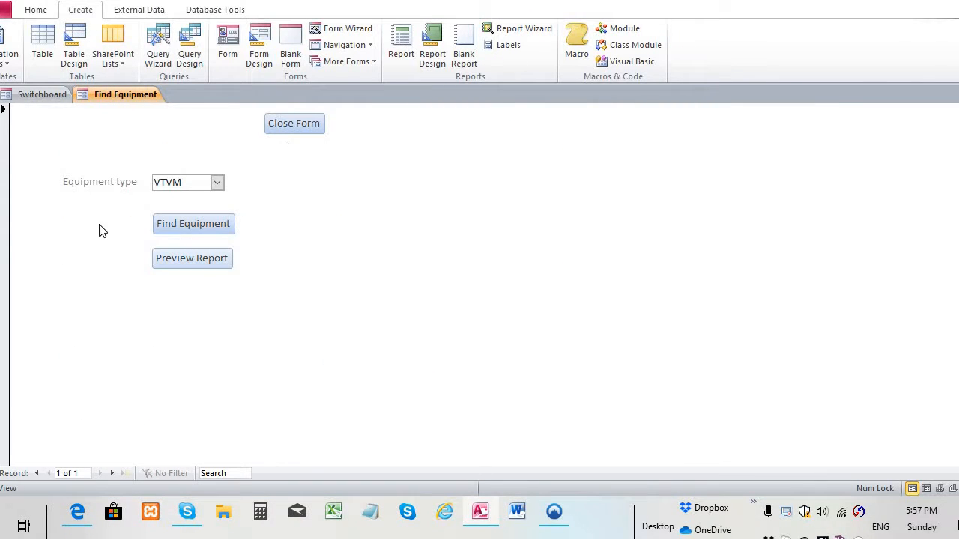
Close the Find Equipment form to return to the Main Switchboard
left_click(211, 258)
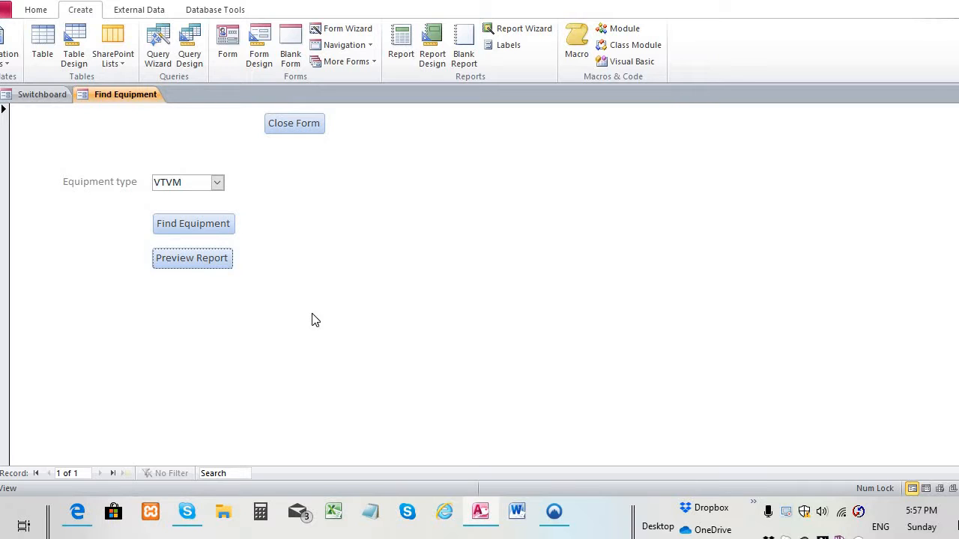
left_click(311, 126)
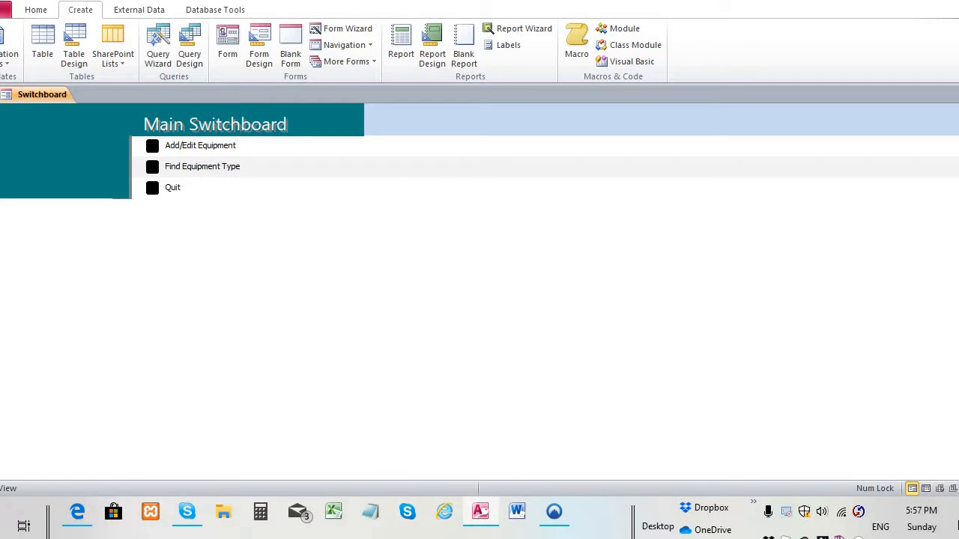
Reveal the database's list of tables, queries, forms and reports for review, and hide it again
left_click_drag(28, 248, 238, 270)
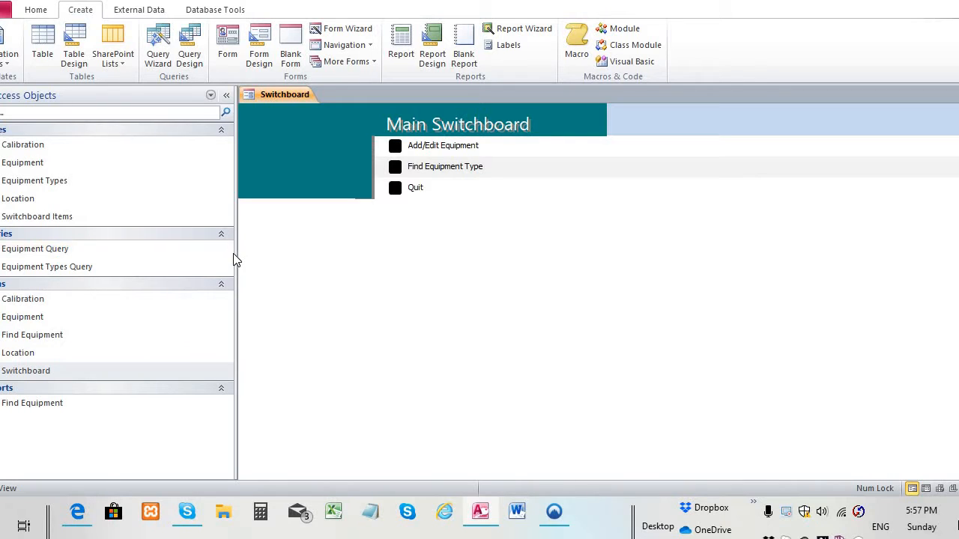
left_click_drag(237, 257, 0, 251)
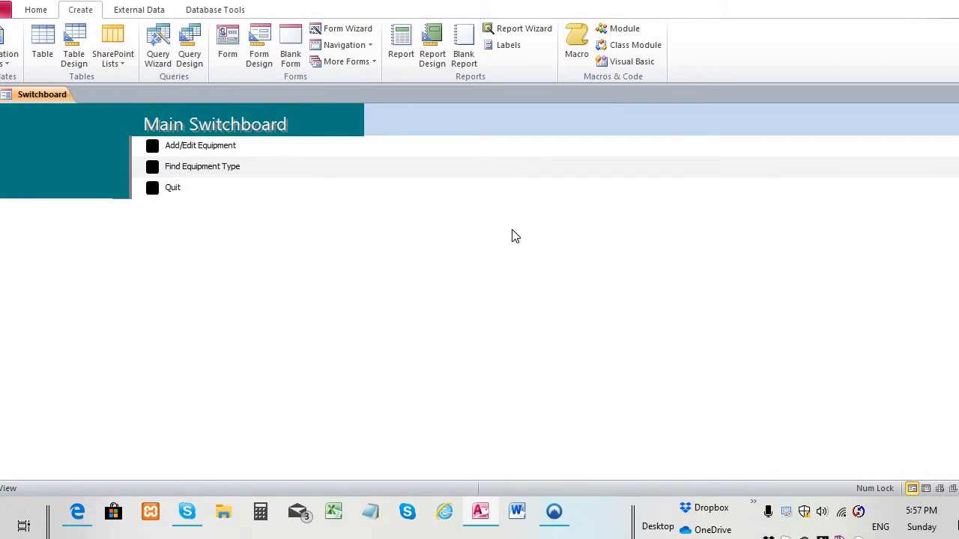